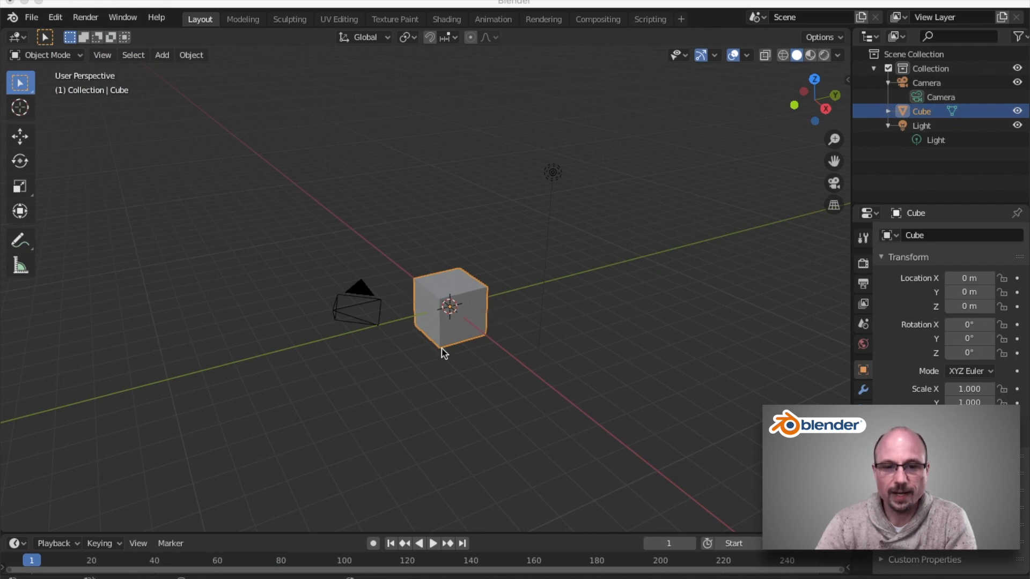
Delete the default cube and add a cylinder mesh at the world origin.
key(x)
click(480, 317)
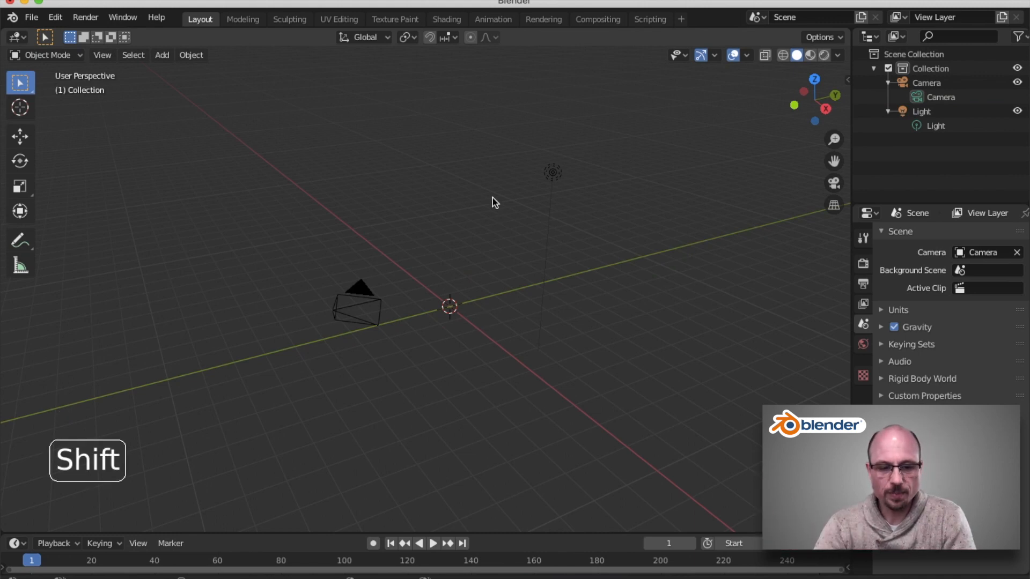
key(shift+a)
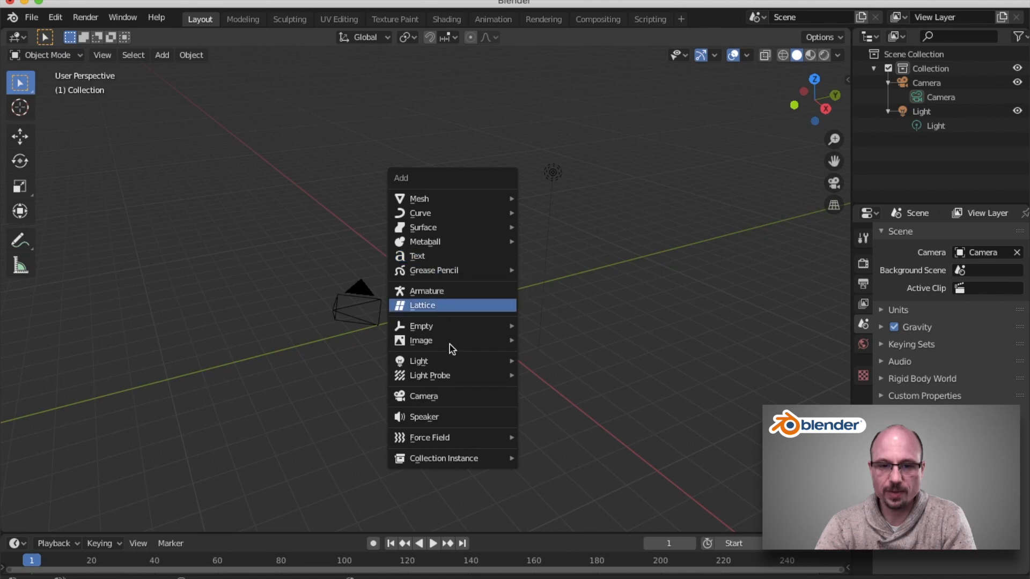
mouse_move(454, 365)
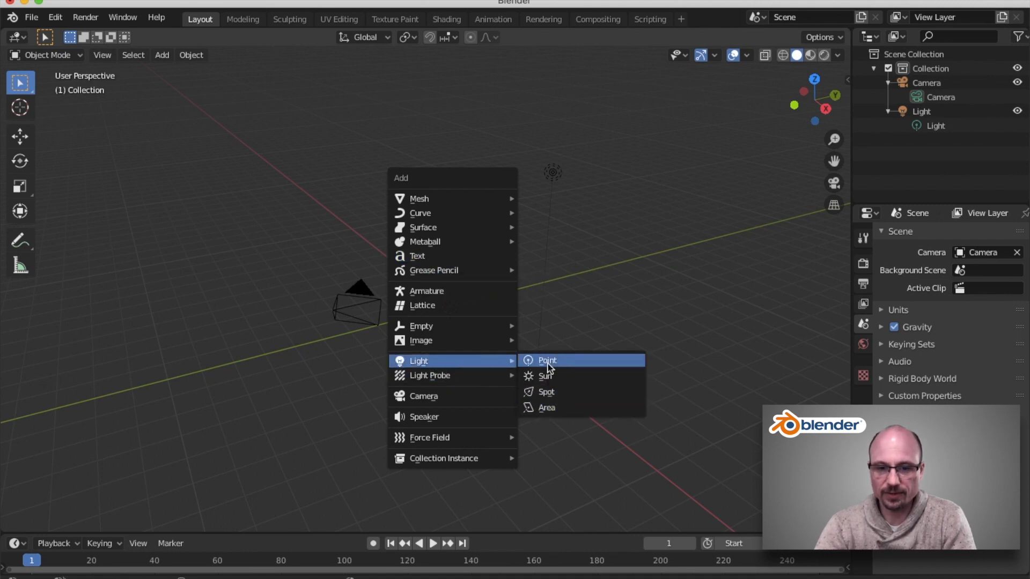
mouse_move(454, 204)
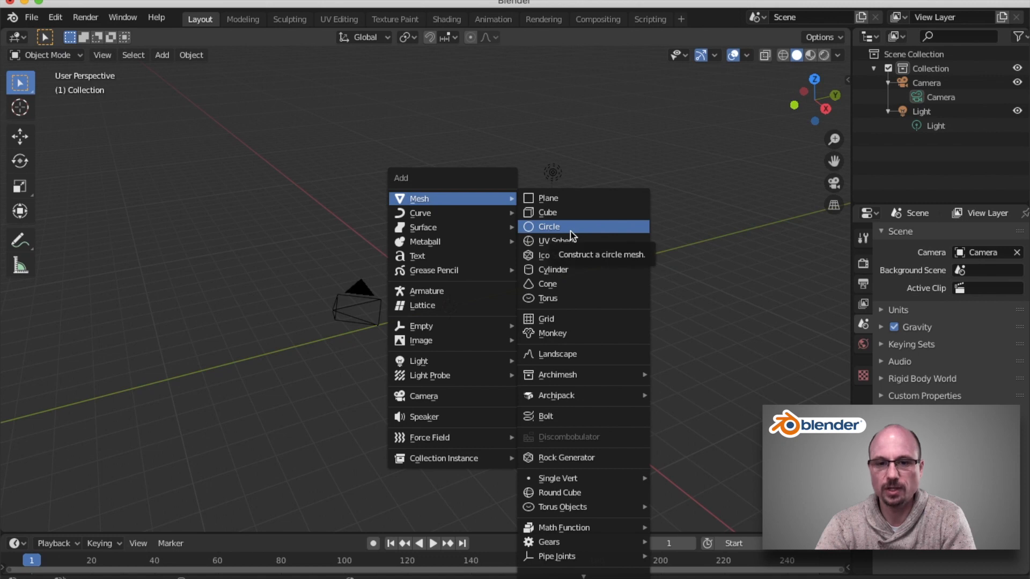
click(573, 269)
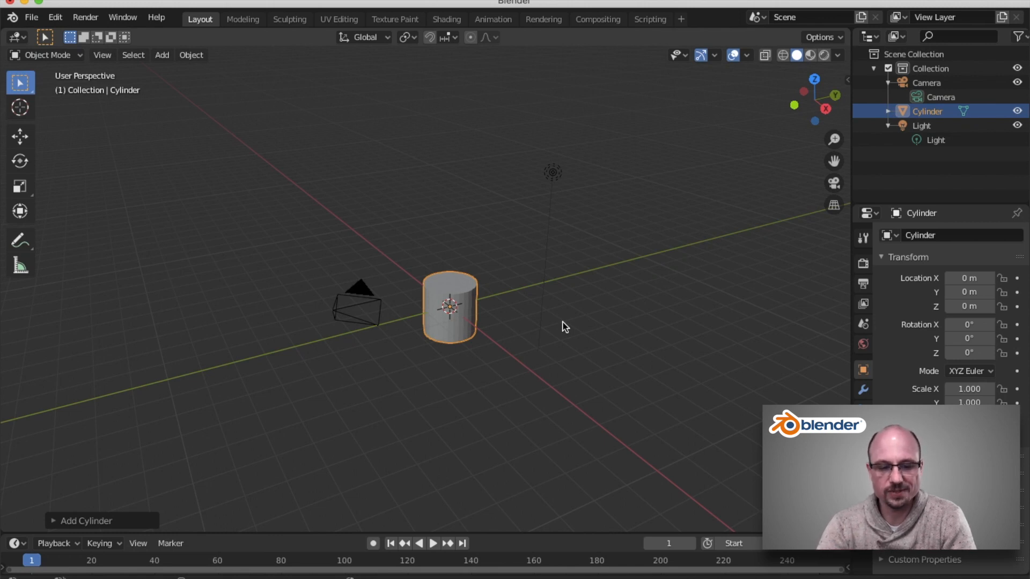
key(shift+a)
key(Escape)
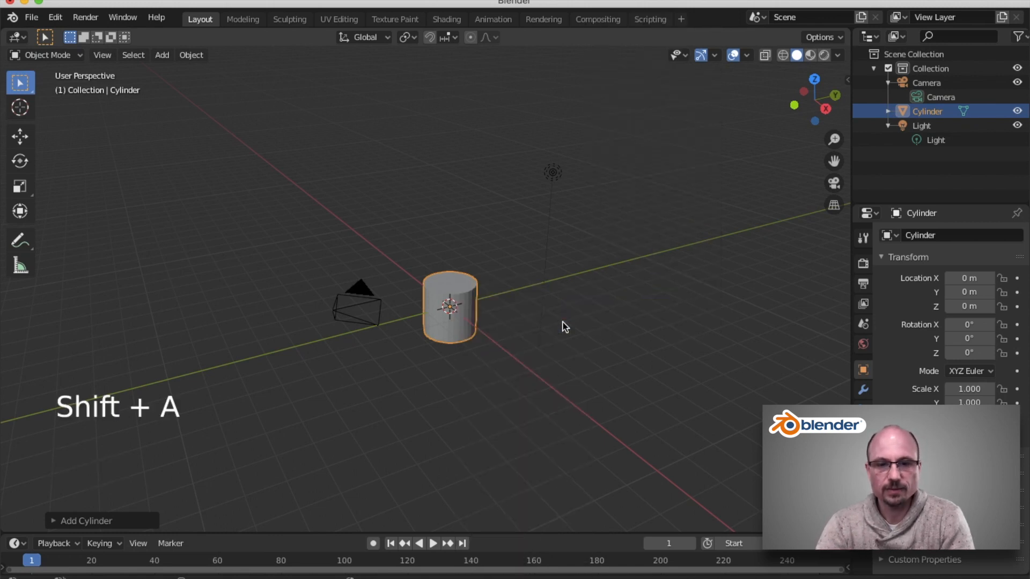
key(g)
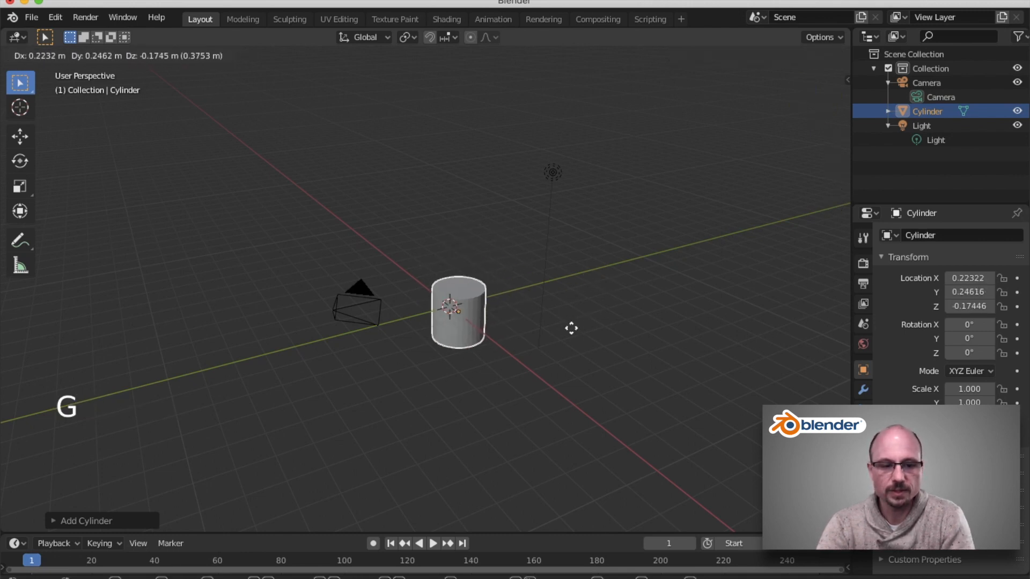
right_click(571, 328)
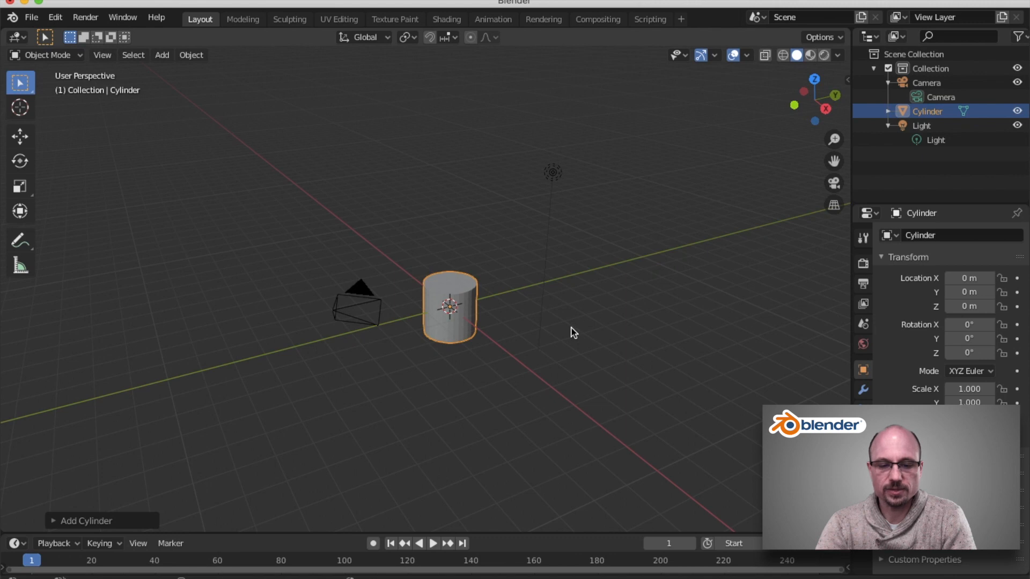
key(s)
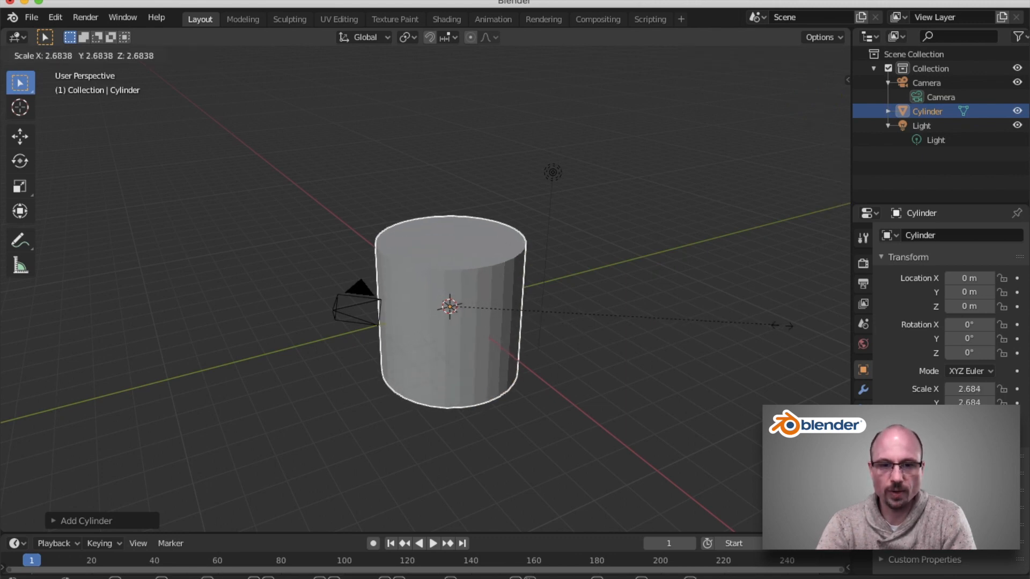
right_click(579, 268)
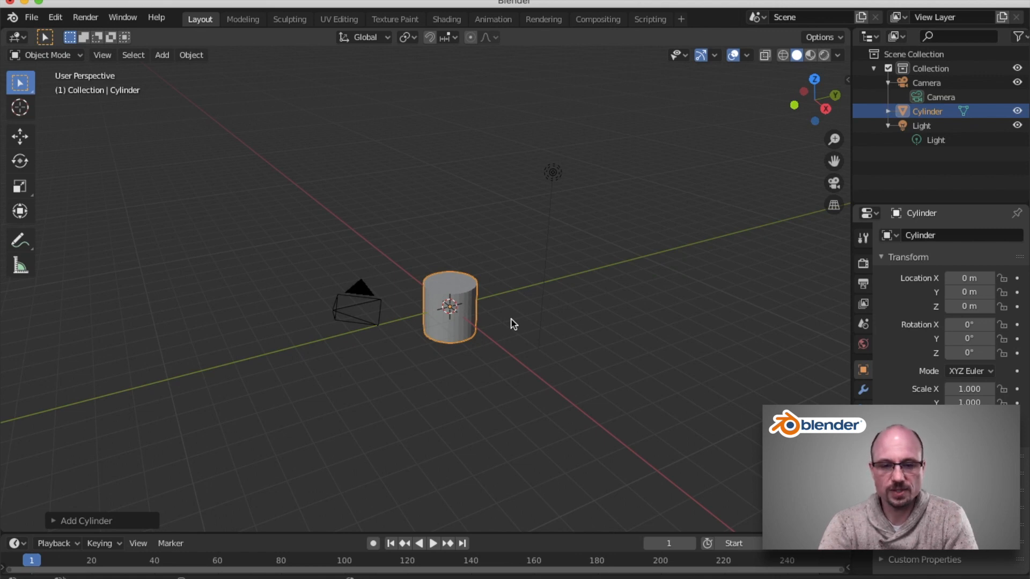
Move the cylinder freely to about X 4.43 m, Y 11.36 m, Z 2.86 m.
key(g)
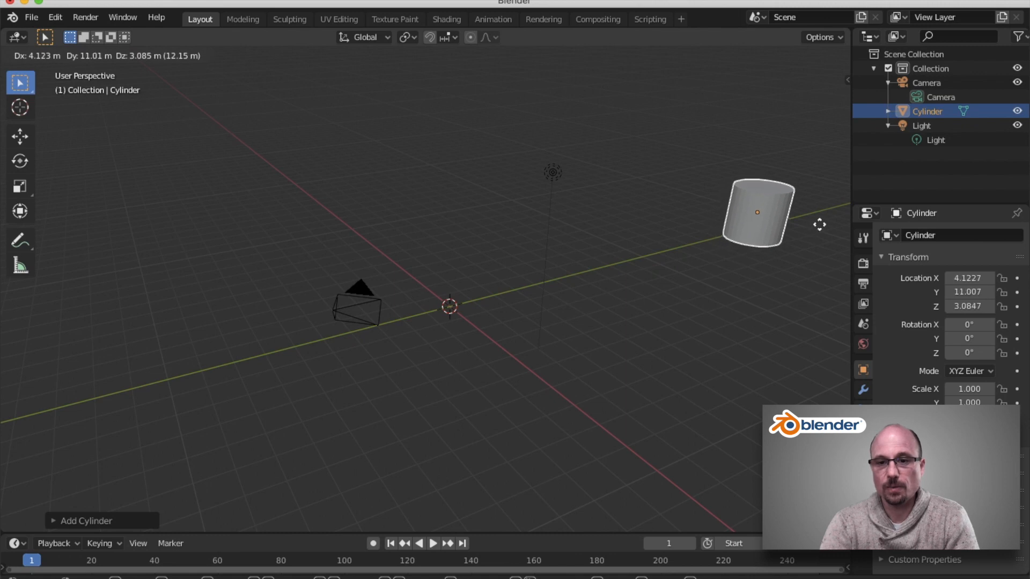
click(832, 234)
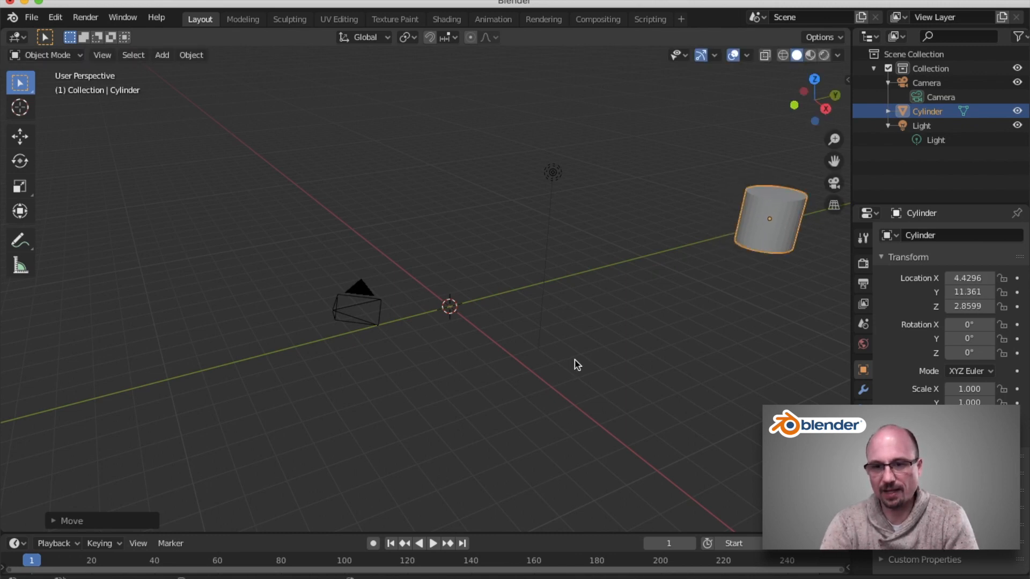
scroll(575, 365, left, 10)
scroll(575, 365, down, 10)
scroll(574, 364, left, 8)
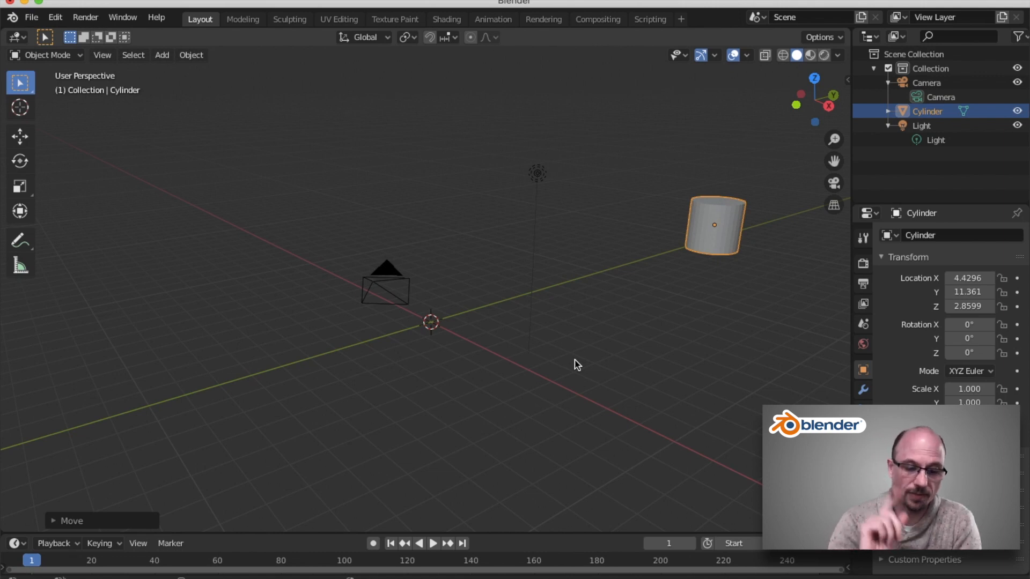
Undo the cylinder's free move, redo it, and undo it once more.
key(ctrl)
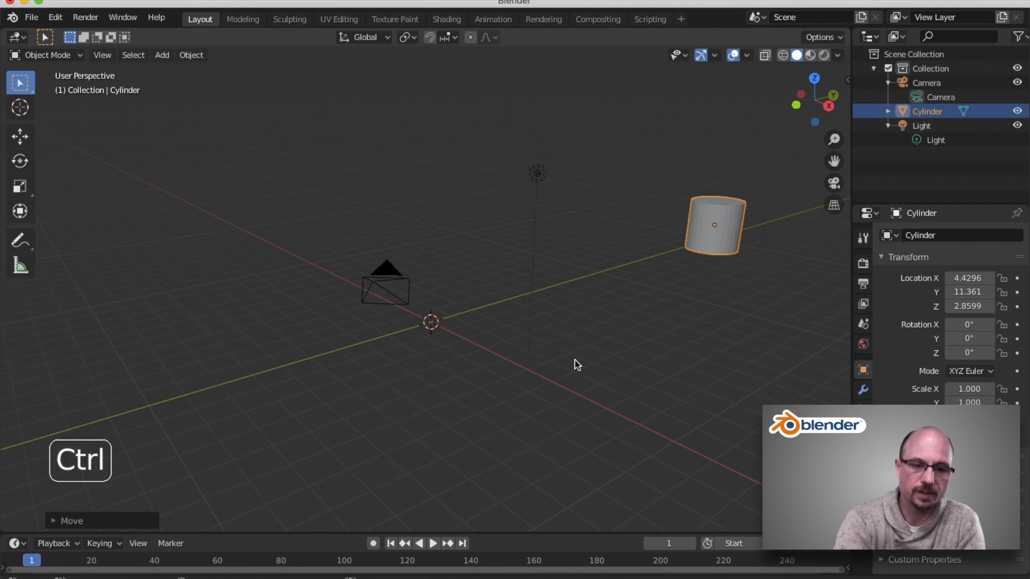
key(ctrl+z)
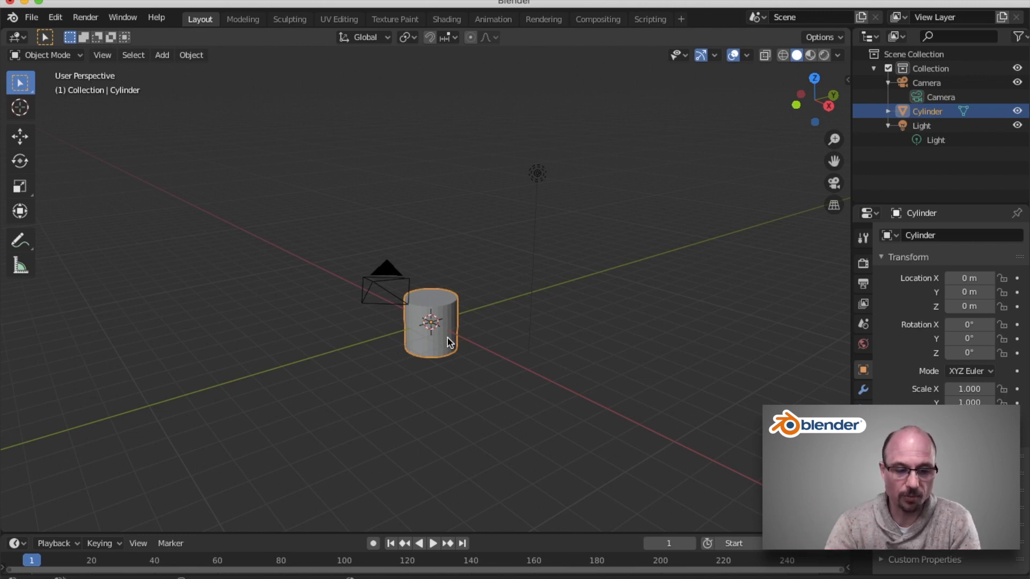
key(ctrl)
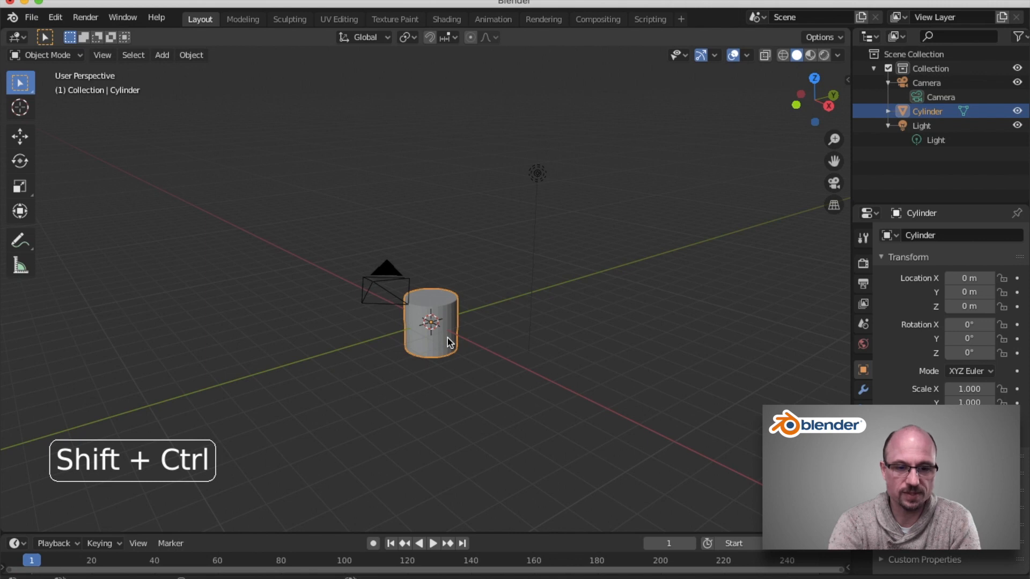
key(ctrl+shift+z)
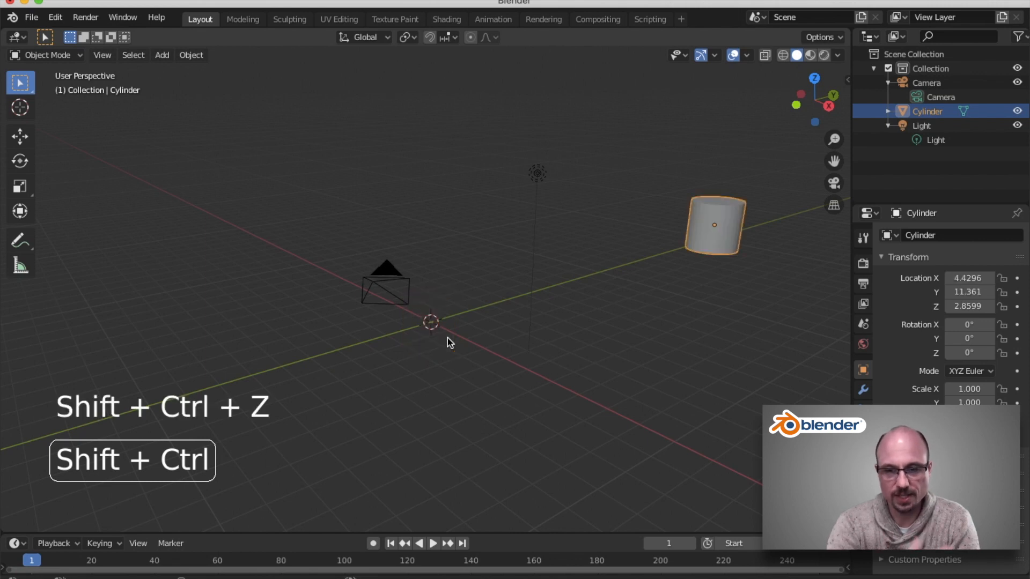
key(ctrl+z)
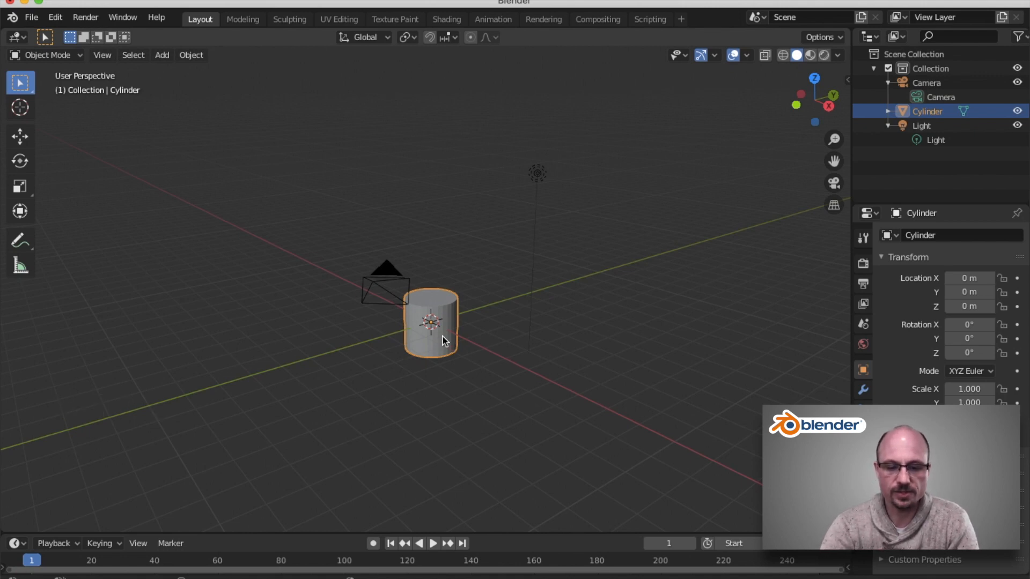
Move the cylinder exactly 10 m along the global Y axis.
key(g)
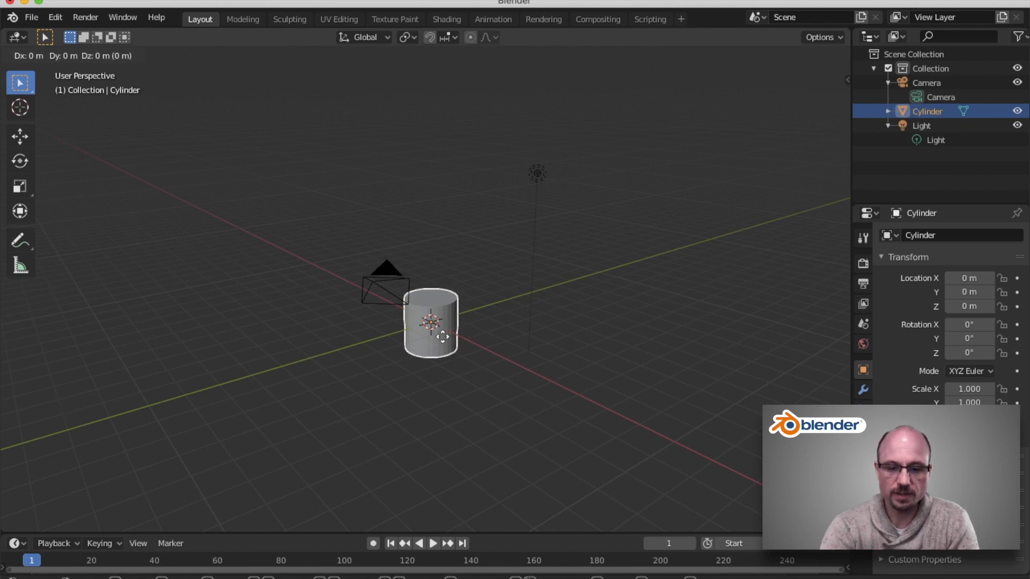
key(y)
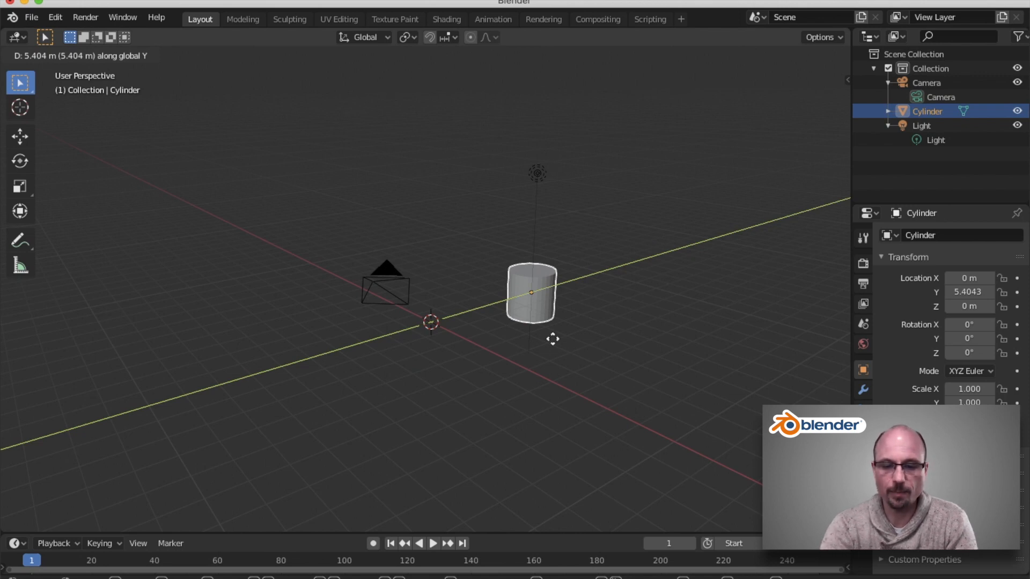
text(10)
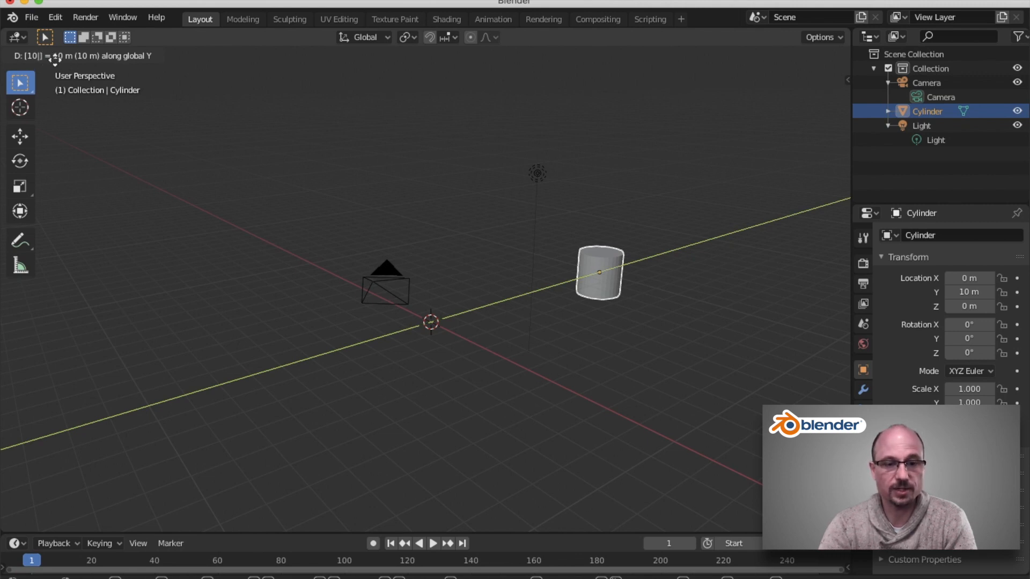
key(minus)
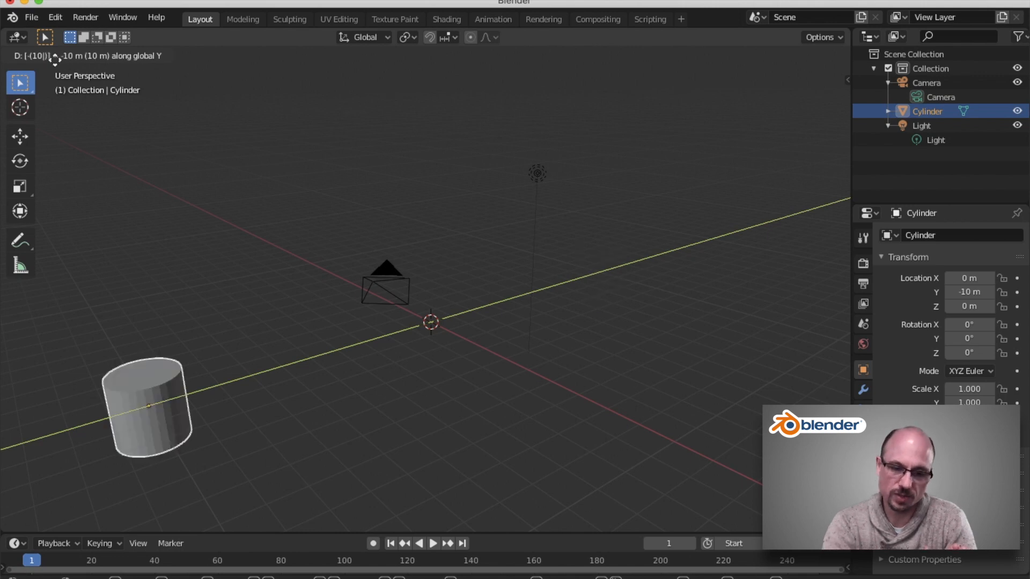
key(minus)
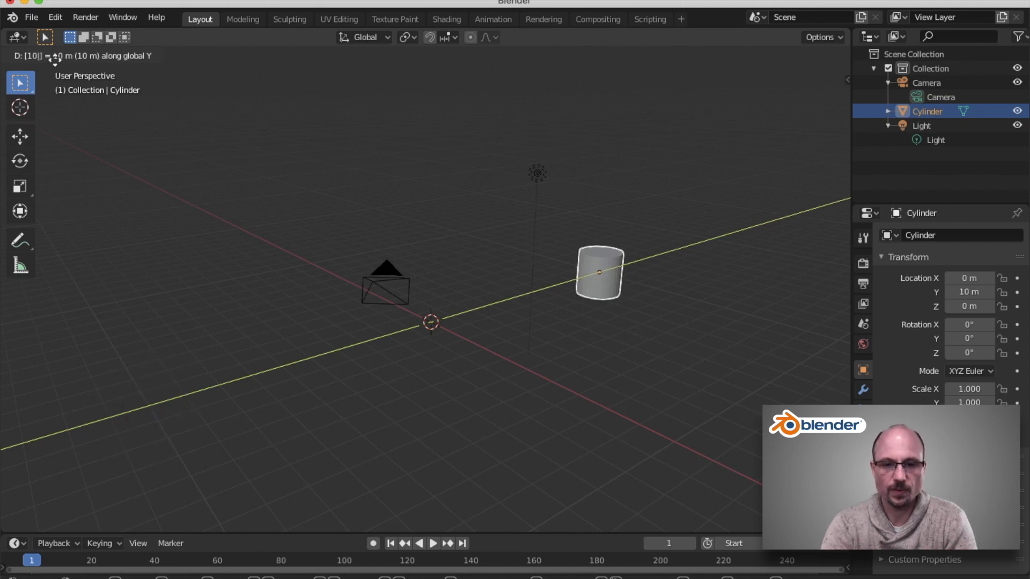
key(minus)
key(minus)
key(minus)
key(minus)
key(minus)
key(minus)
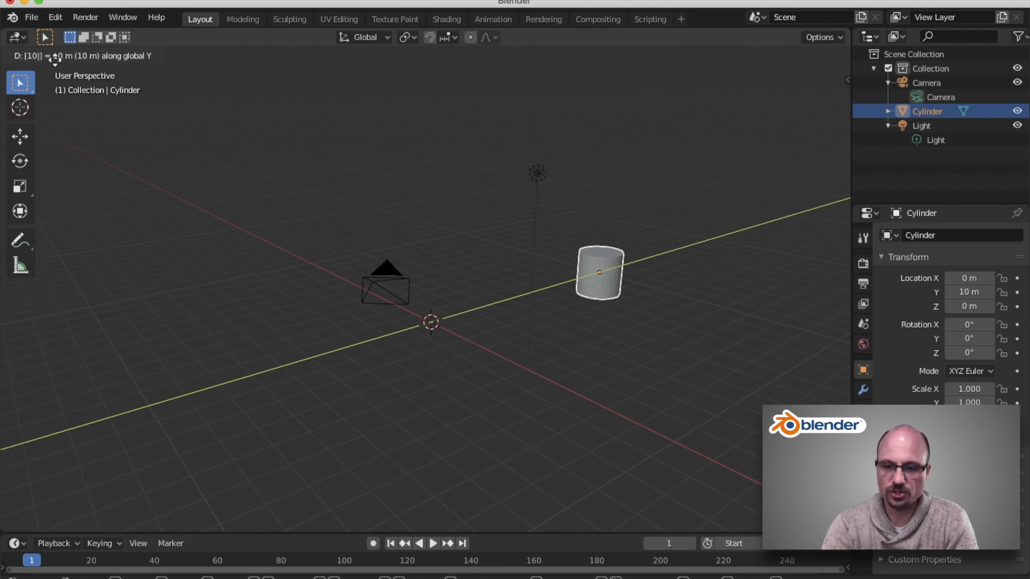
key(Return)
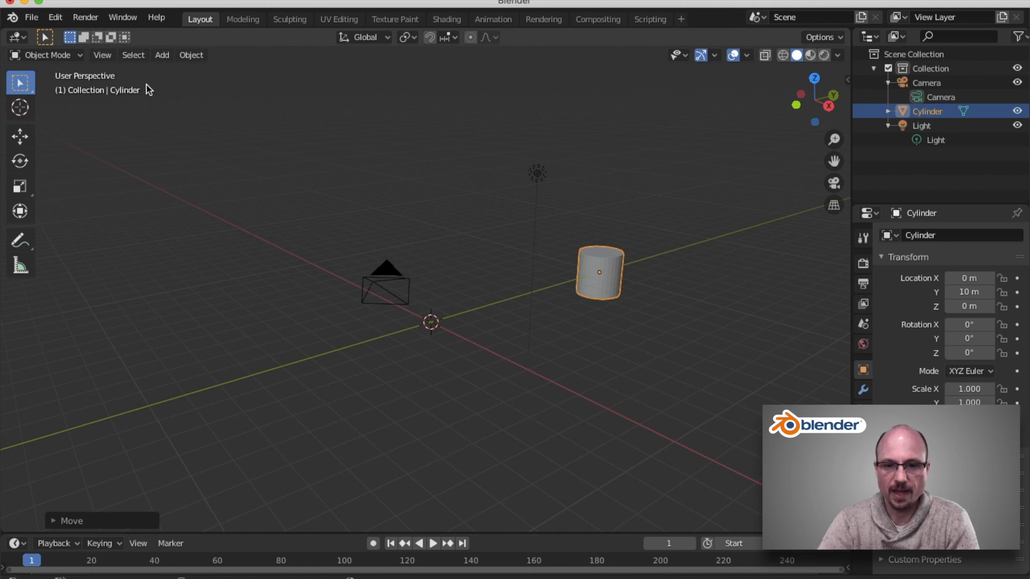
Examine the cylinder, camera and light from steeper and shallower angles and at different distances.
middle_drag(493, 272, 495, 272)
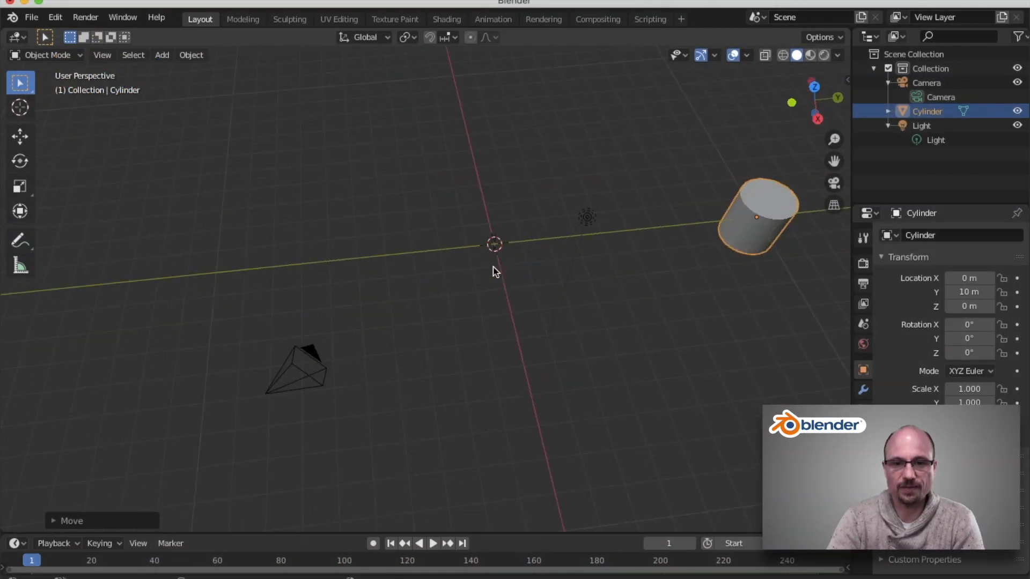
middle_drag(493, 266, 493, 267)
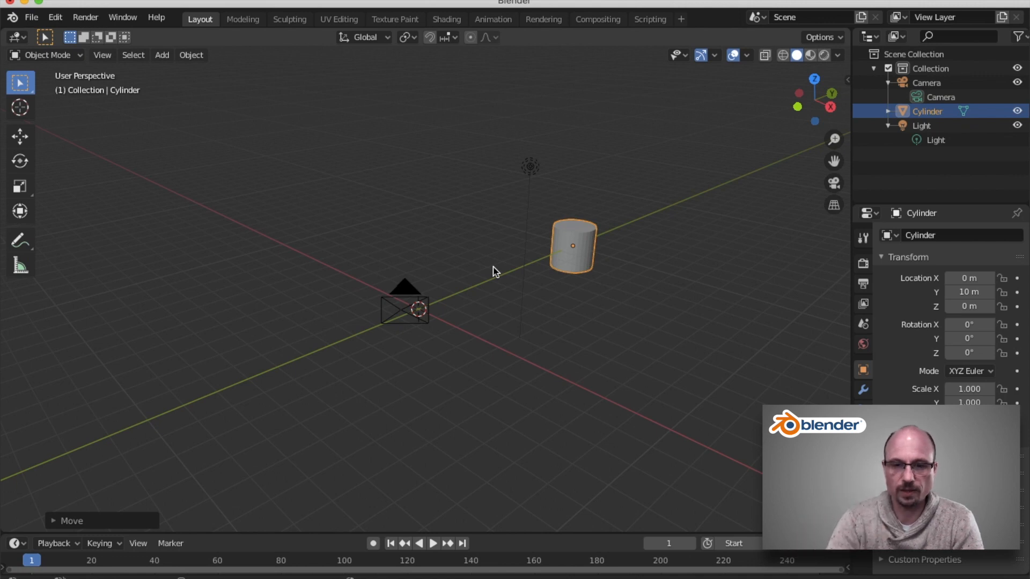
scroll(493, 272, up, 3)
scroll(493, 271, down, 3)
scroll(493, 272, up, 2)
scroll(493, 272, down, 1)
scroll(493, 267, up, 1)
scroll(494, 267, right, 2)
scroll(493, 266, down, 2)
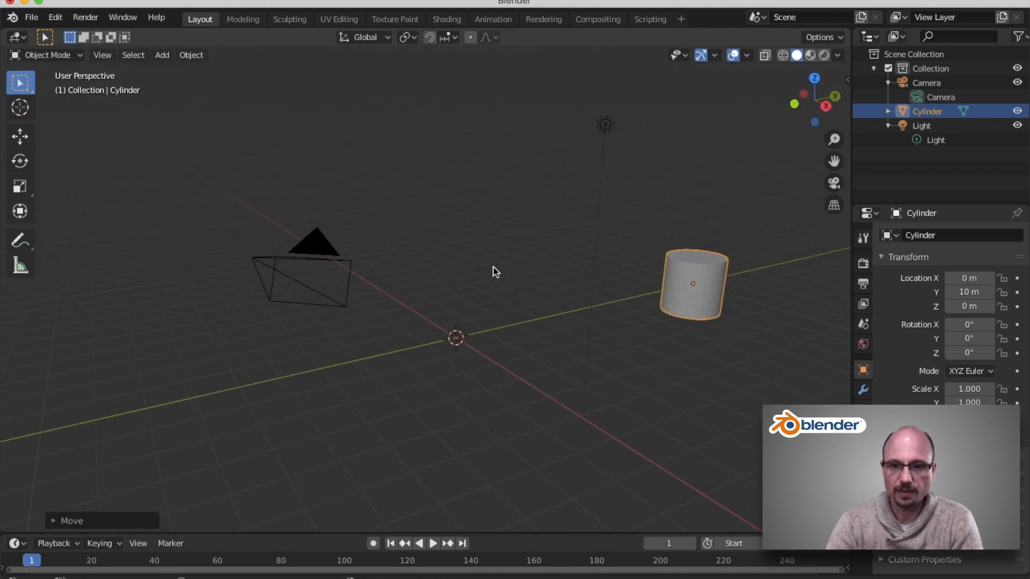
scroll(493, 267, left, 3)
scroll(493, 272, right, 2)
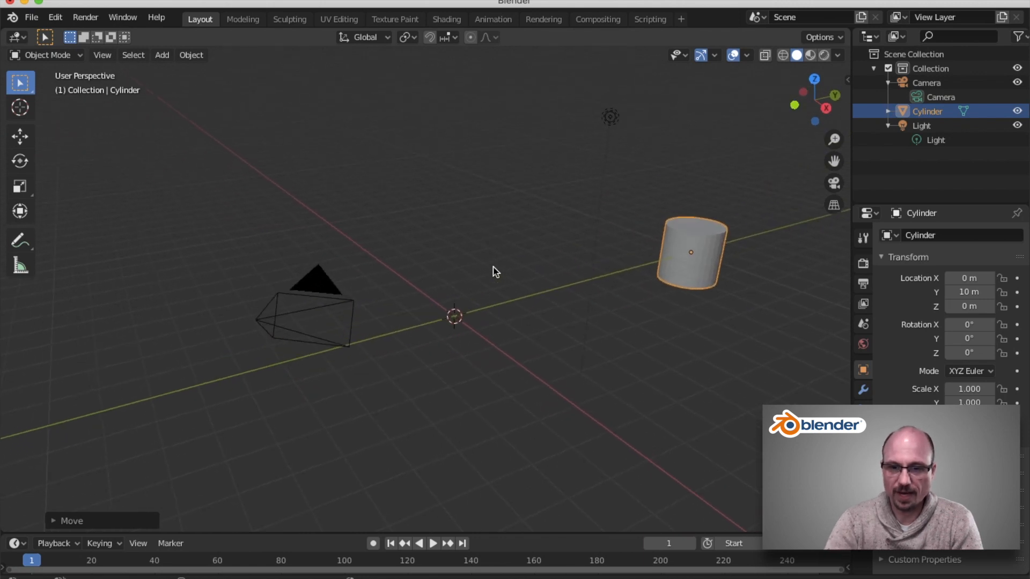
Pan and orbit the view away from the cylinder, and reframe all objects with the 3D cursor at the world origin.
shift+scroll(493, 272, right, 4)
shift+scroll(494, 272, up, 2)
shift+scroll(493, 272, up, 8)
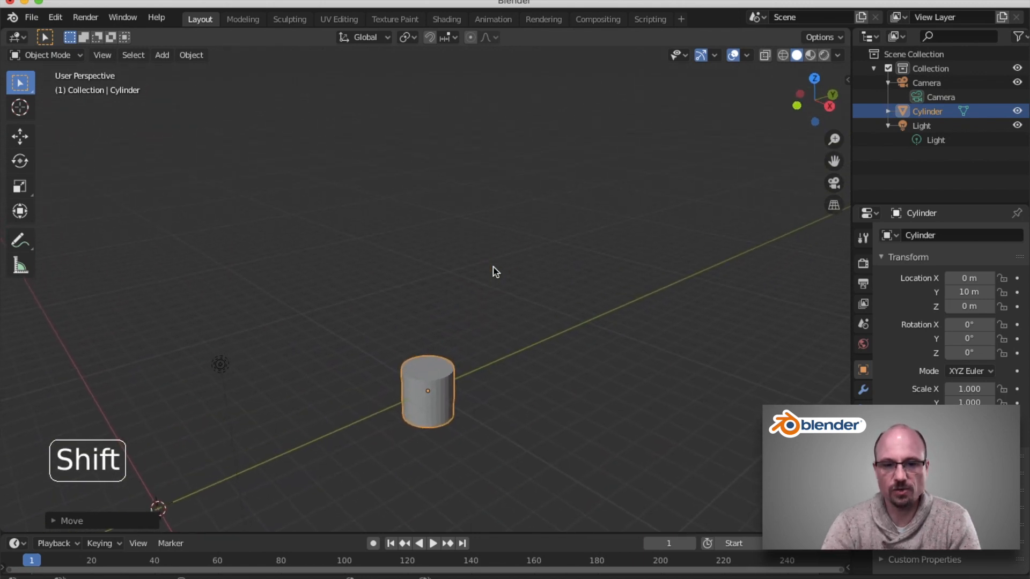
scroll(493, 266, down, 3)
scroll(493, 266, up, 3)
scroll(493, 267, down, 2)
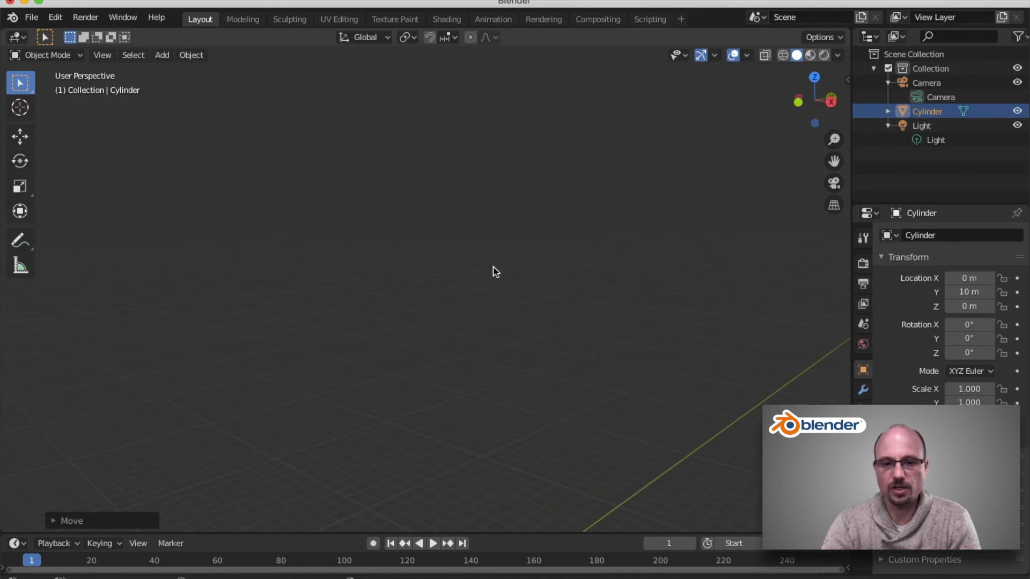
key(shift)
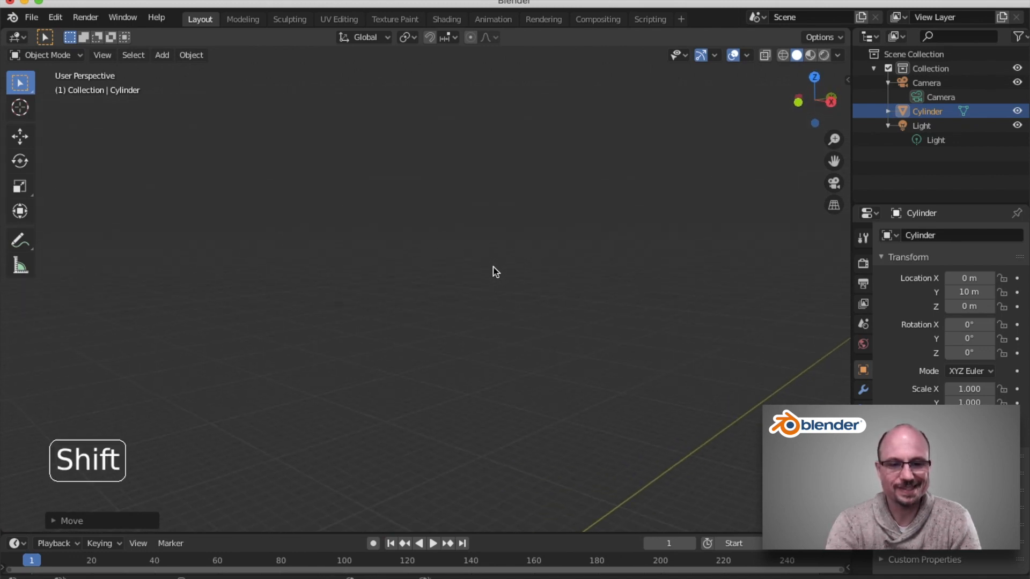
key(shift+c)
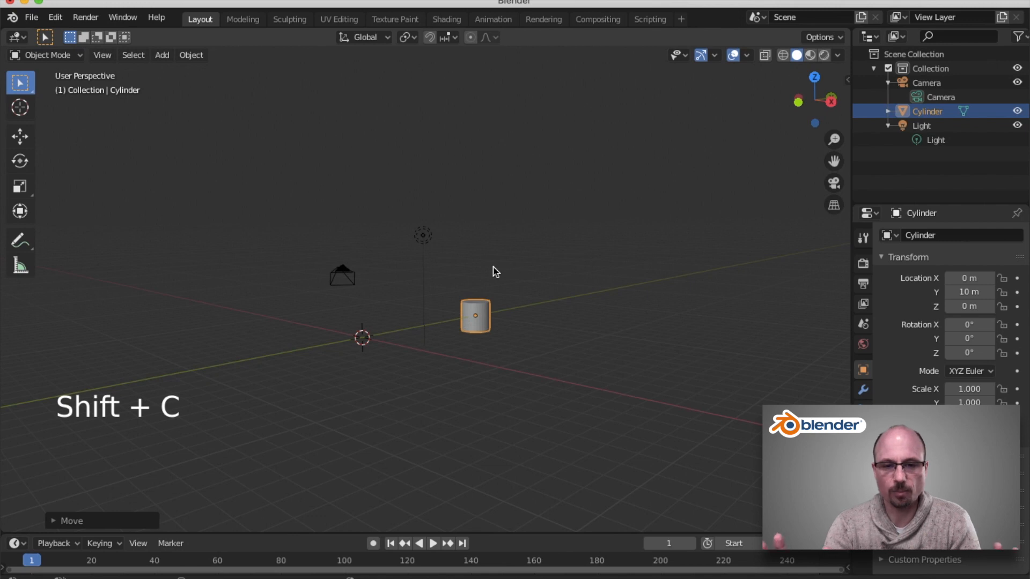